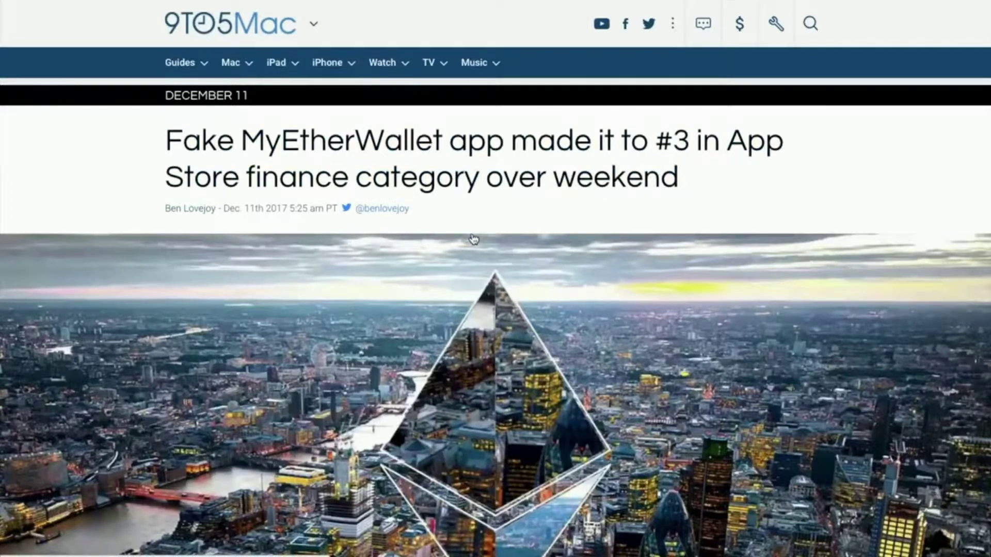
# - Read the 9to5Mac article about the fake MyEtherWallet app and follow its link to the MyEtherWallet tweet
pyautogui.scroll(-10, 473, 238)
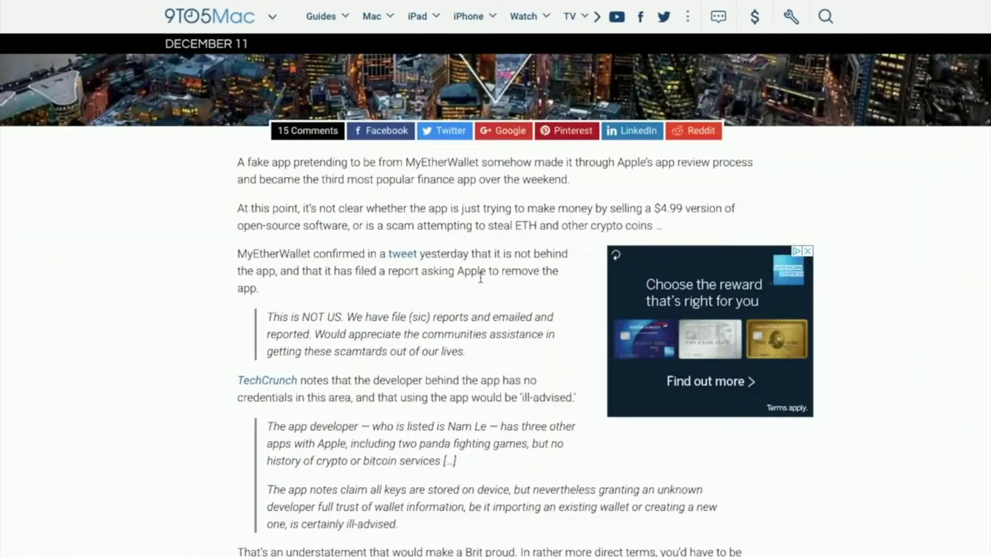
pyautogui.click(409, 253)
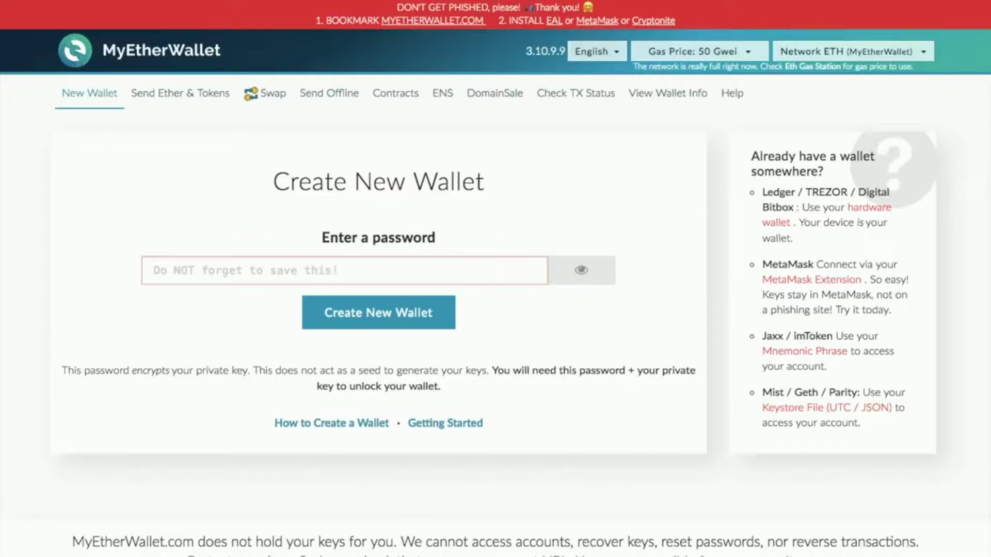
# - Open the How to Create a Wallet guide from the new wallet page and read through its instructions
pyautogui.scroll(-1, 120, 182)
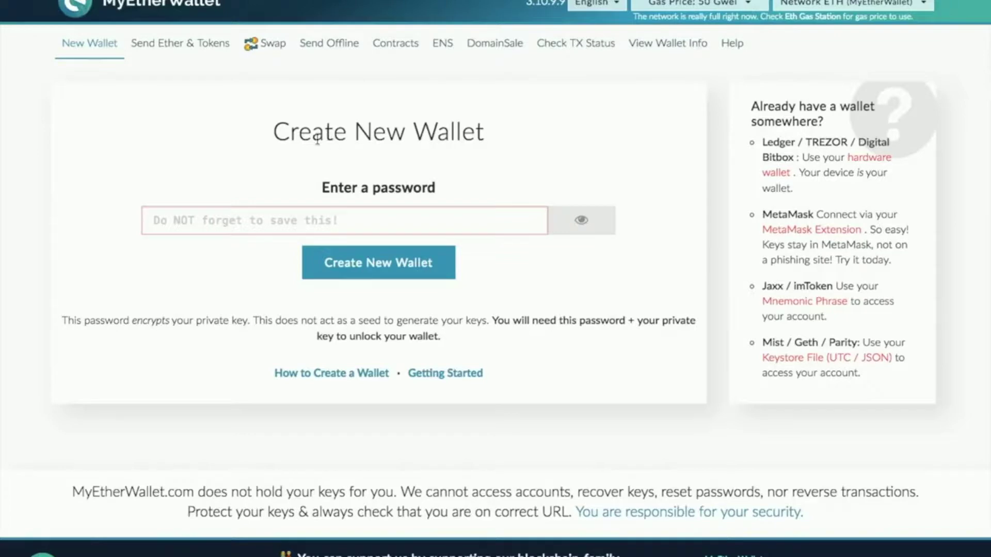
pyautogui.scroll(1, 317, 138)
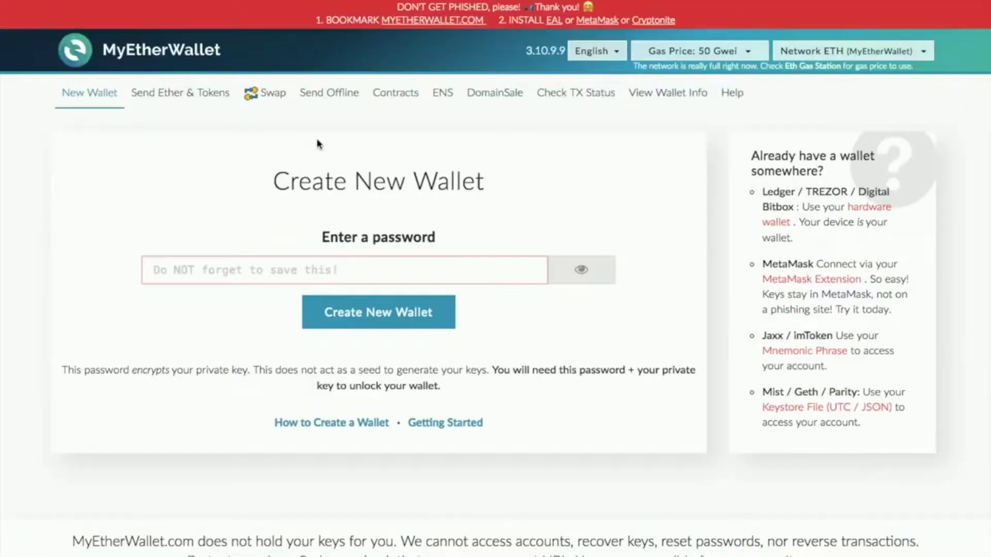
pyautogui.click(339, 426)
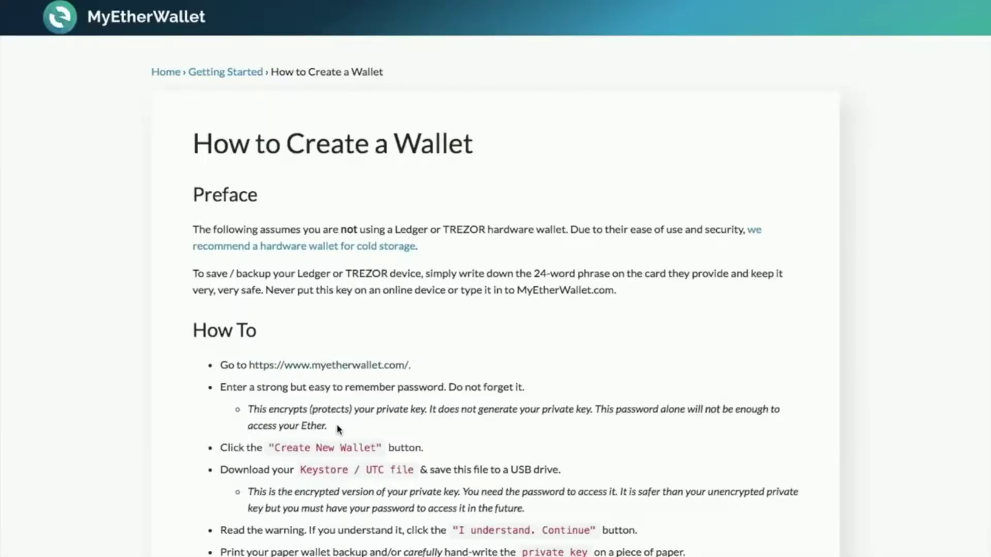
pyautogui.scroll(-6, 338, 428)
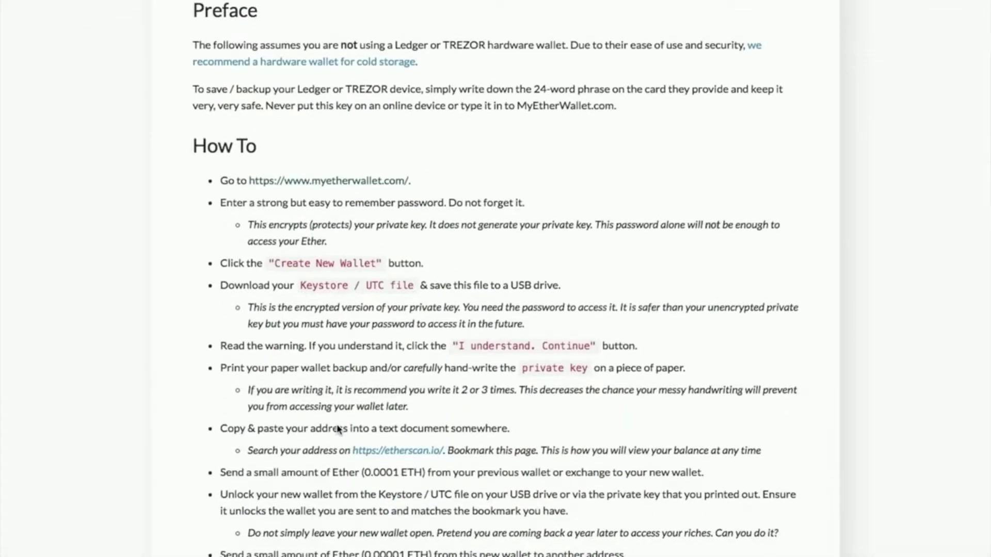
pyautogui.scroll(15, 339, 428)
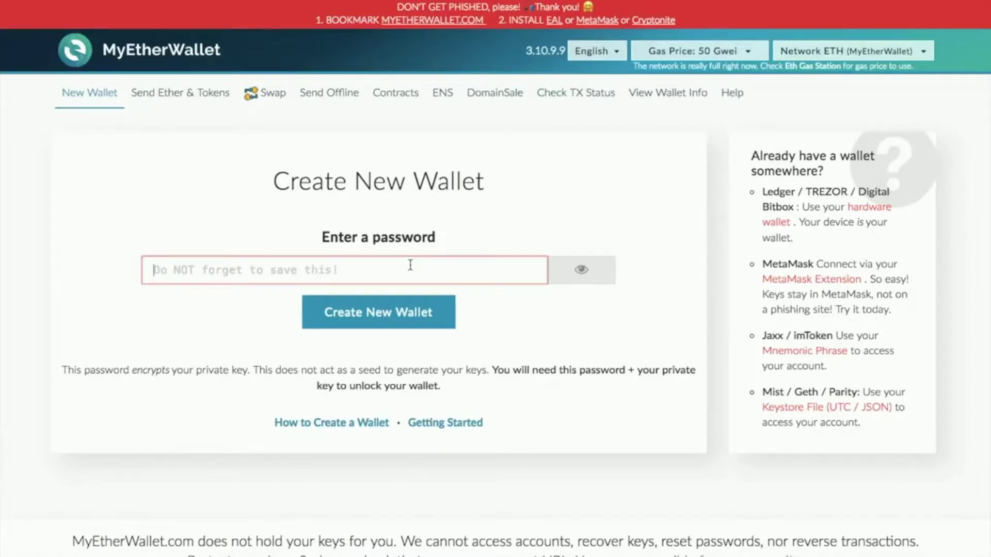
# - Create a new wallet protected by the wallet password, then download its keystore file and acknowledge the warning
pyautogui.hotkey('ctrl', 'v')
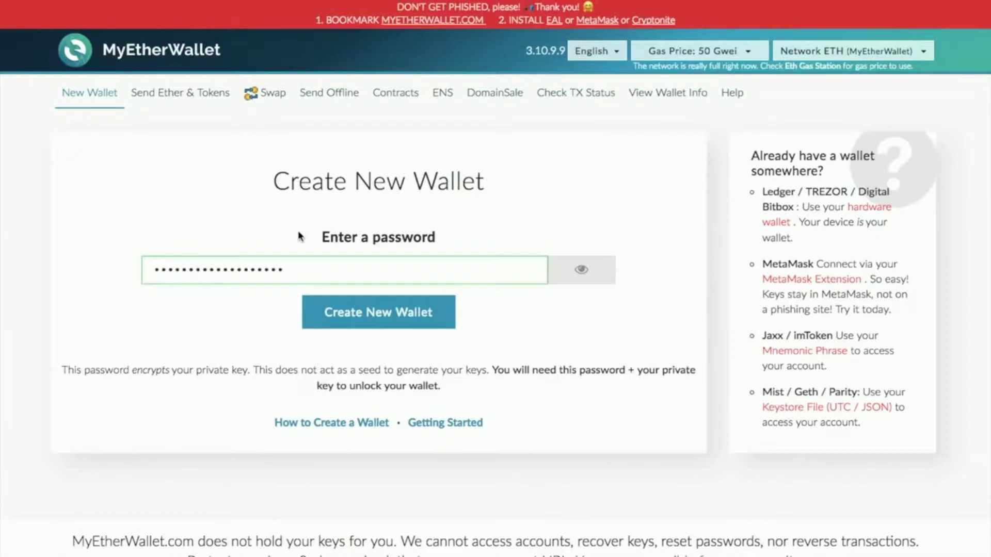
pyautogui.click(381, 321)
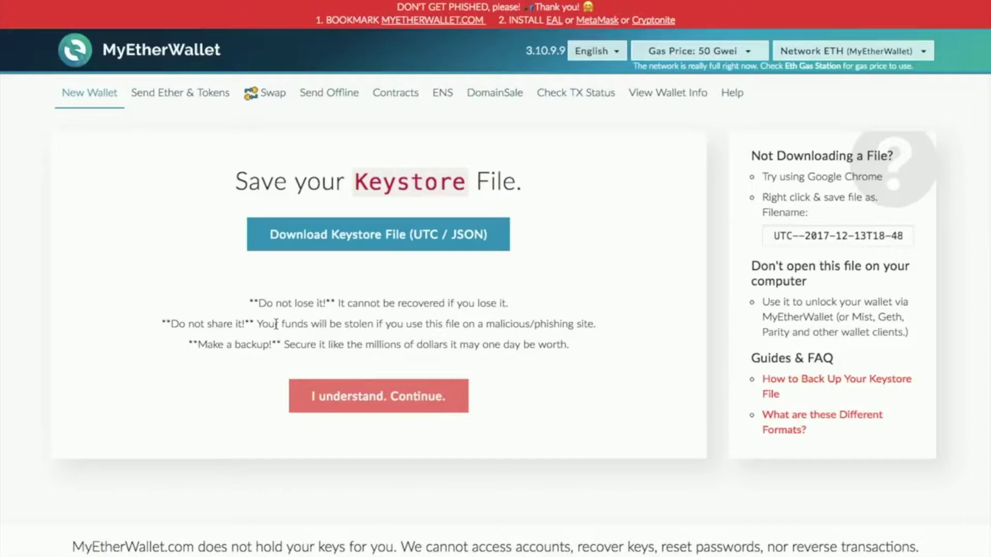
pyautogui.click(365, 237)
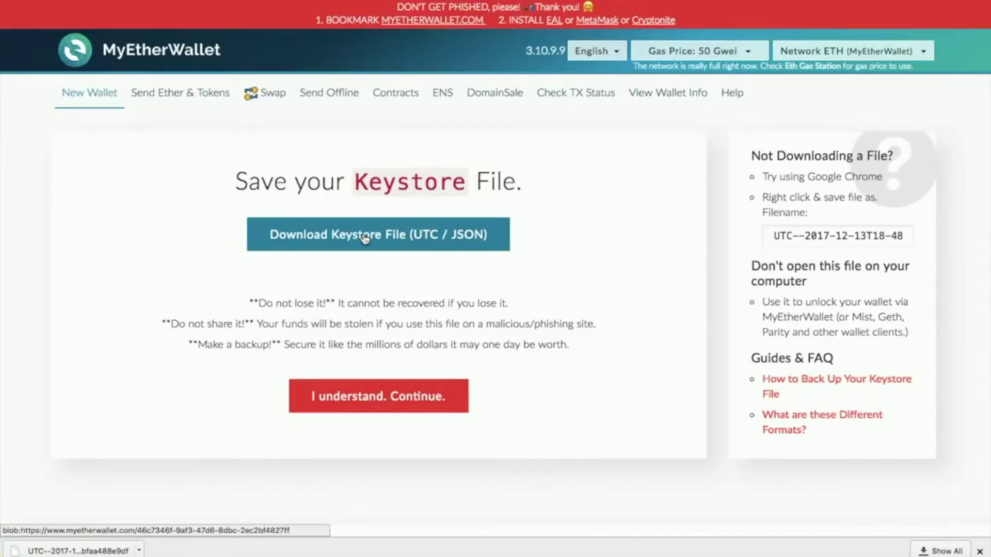
pyautogui.click(375, 400)
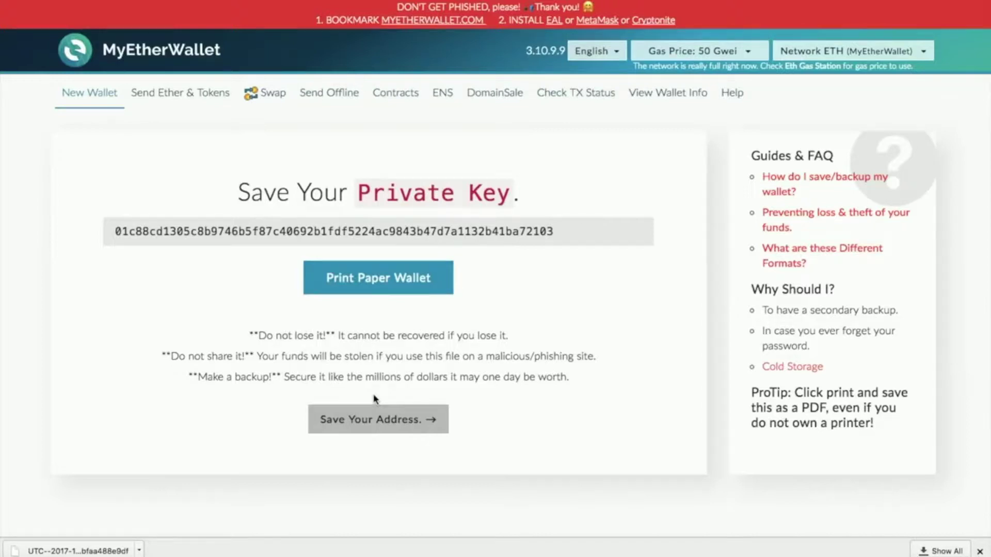
# - Copy the new wallet's whole private key to the clipboard
pyautogui.doubleClick(409, 235)
pyautogui.rightClick(410, 232)
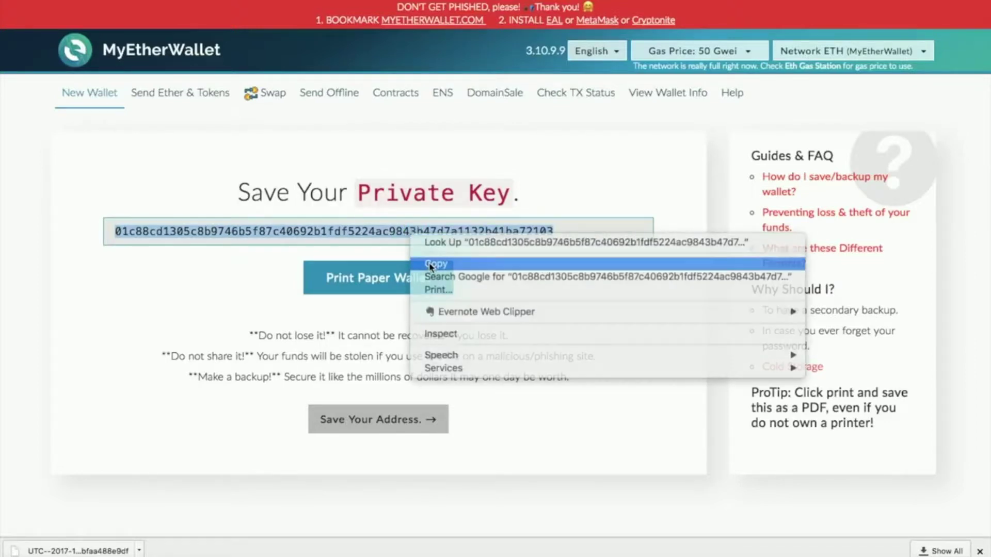
pyautogui.click(431, 264)
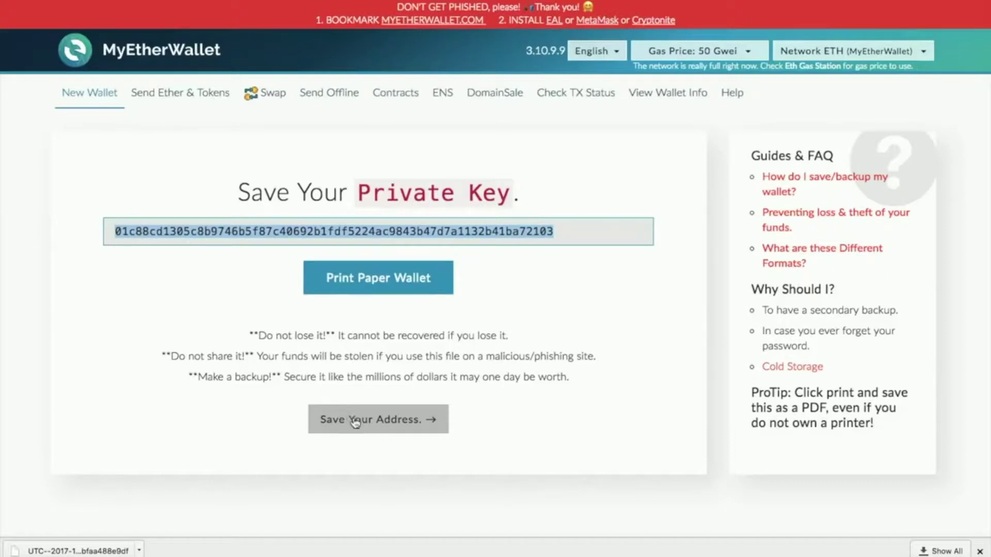
# - Continue to the address stage, unlock the wallet using its keystore file and wallet password, and review the wallet details
pyautogui.click(370, 425)
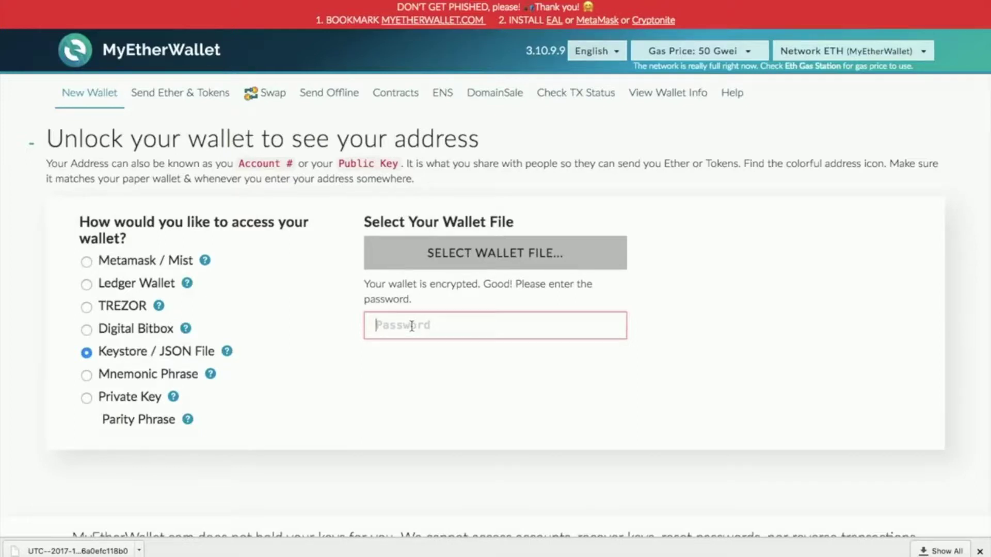
pyautogui.write('***************')
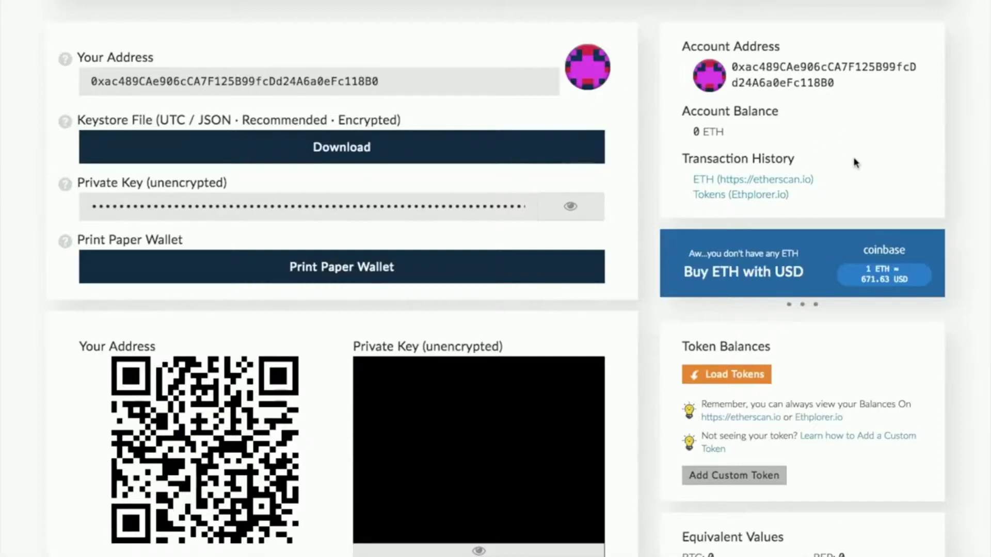
pyautogui.scroll(-2, 70, 232)
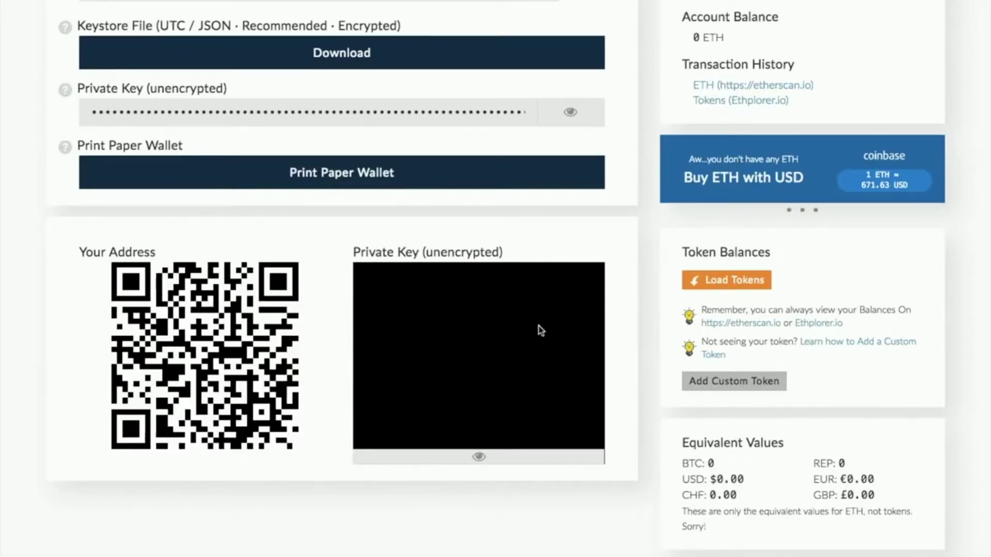
pyautogui.scroll(10, 637, 206)
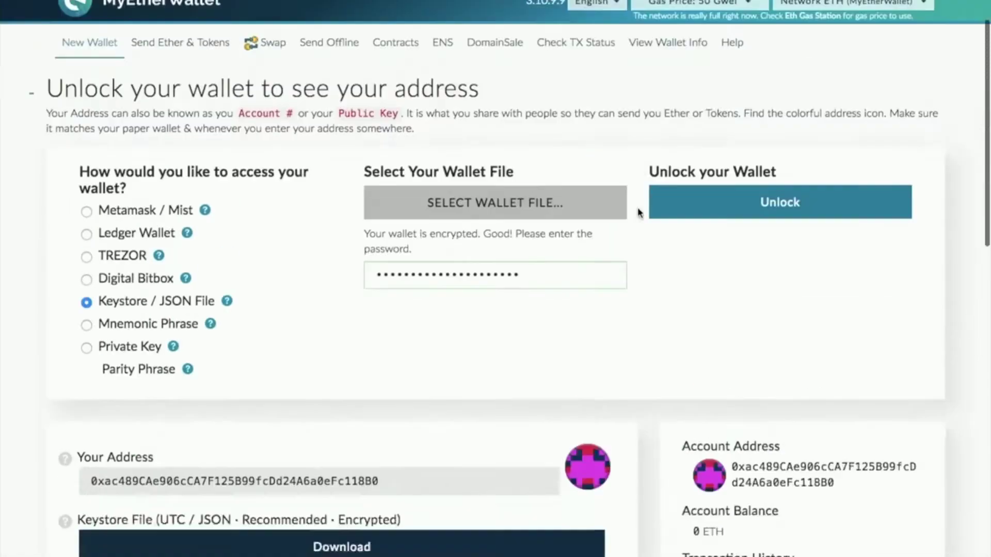
pyautogui.scroll(2, 637, 211)
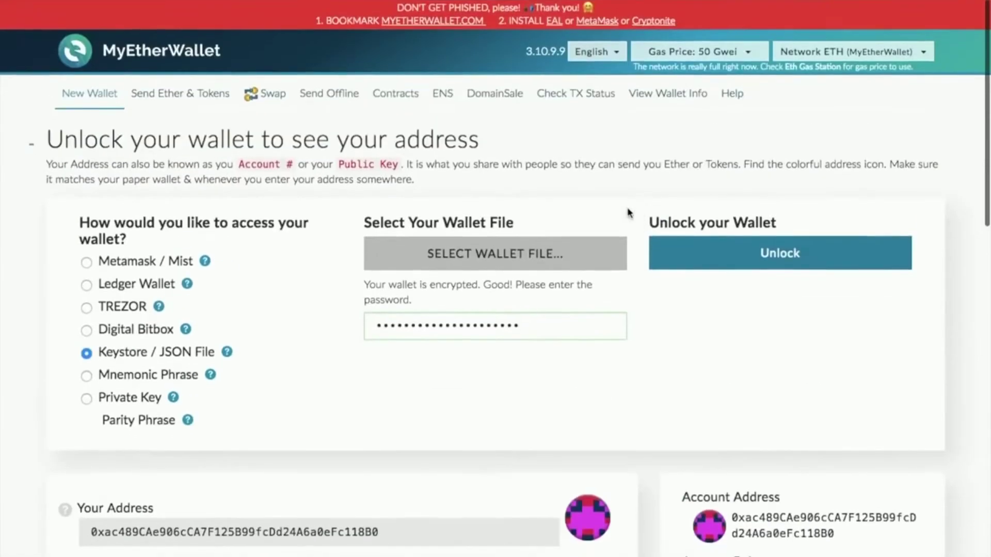
# - Look through the Send Ether & Tokens, Swap, Send Offline and Contracts sections
pyautogui.click(179, 98)
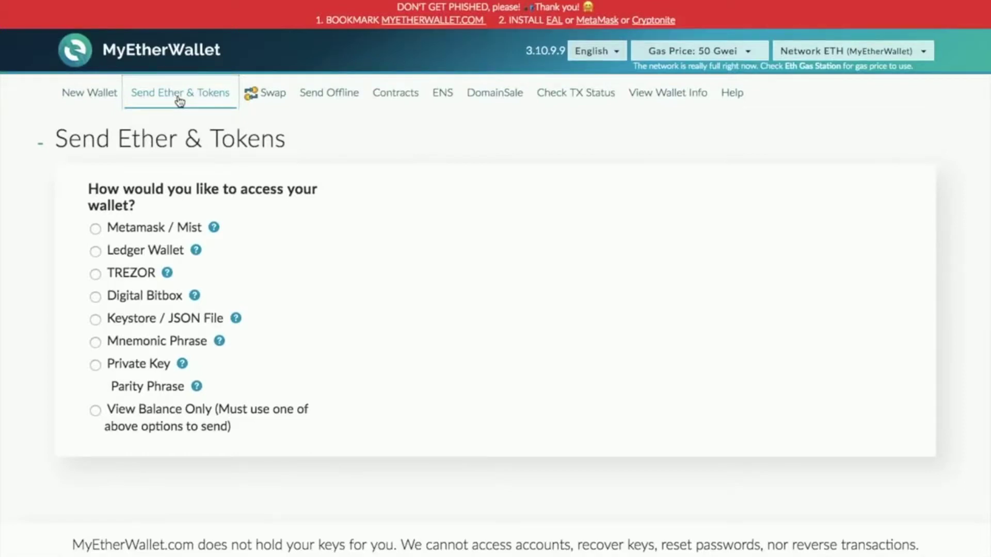
pyautogui.click(261, 95)
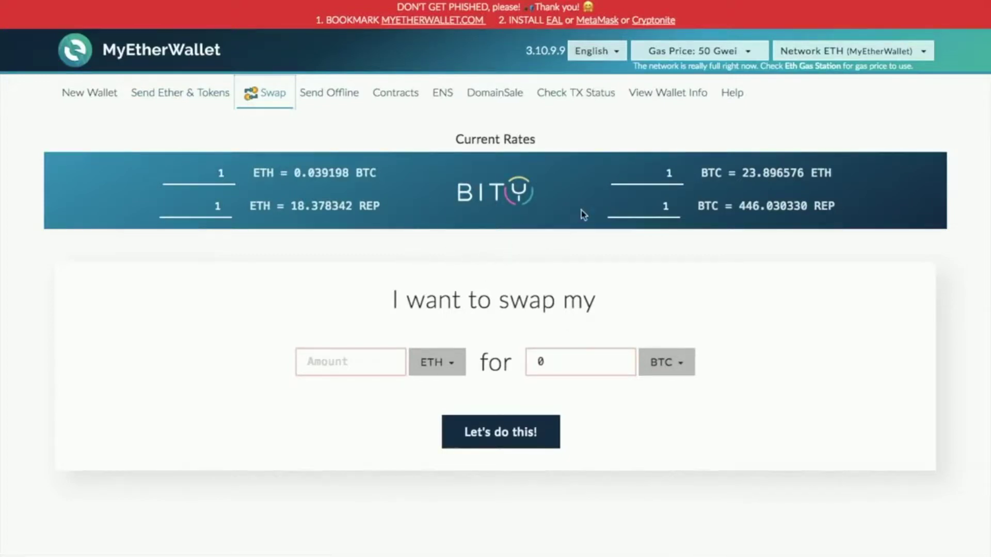
pyautogui.click(322, 96)
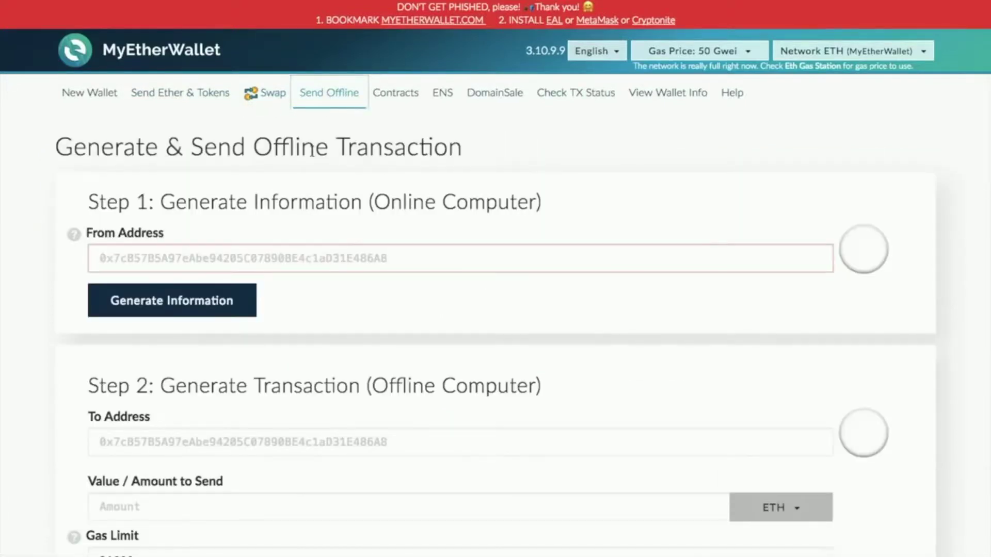
pyautogui.click(407, 101)
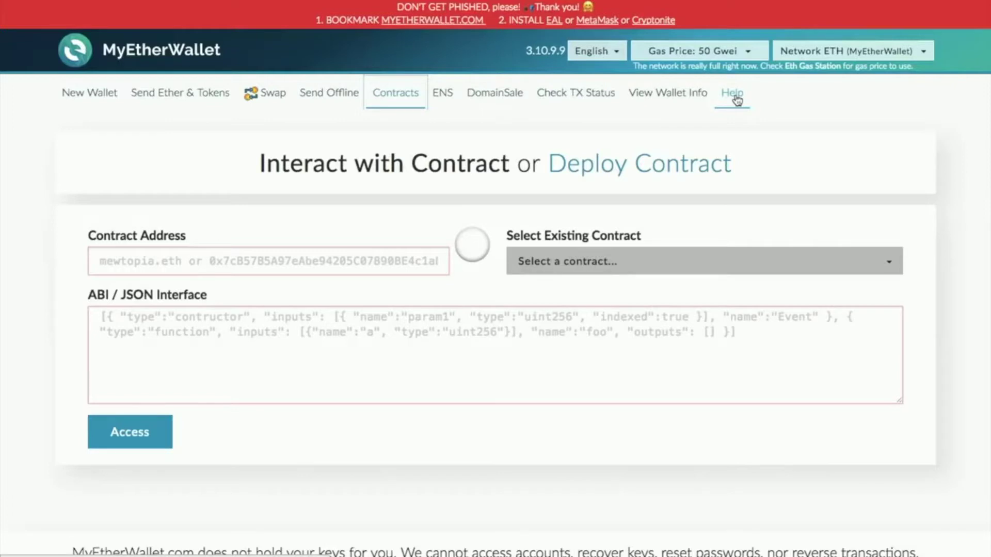
# - Return to Send Ether & Tokens, open the help article for the Ledger Wallet access option and read through it
pyautogui.click(177, 108)
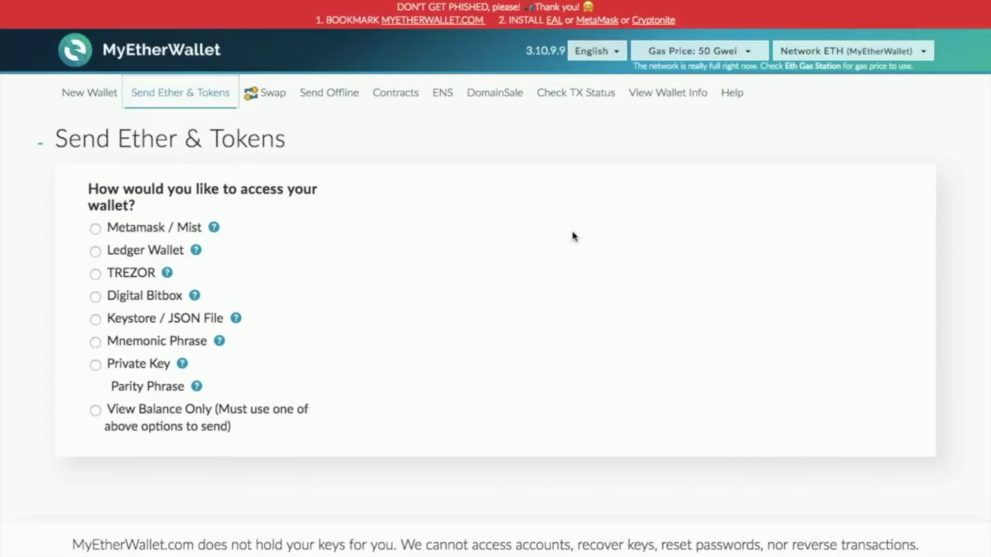
pyautogui.click(197, 251)
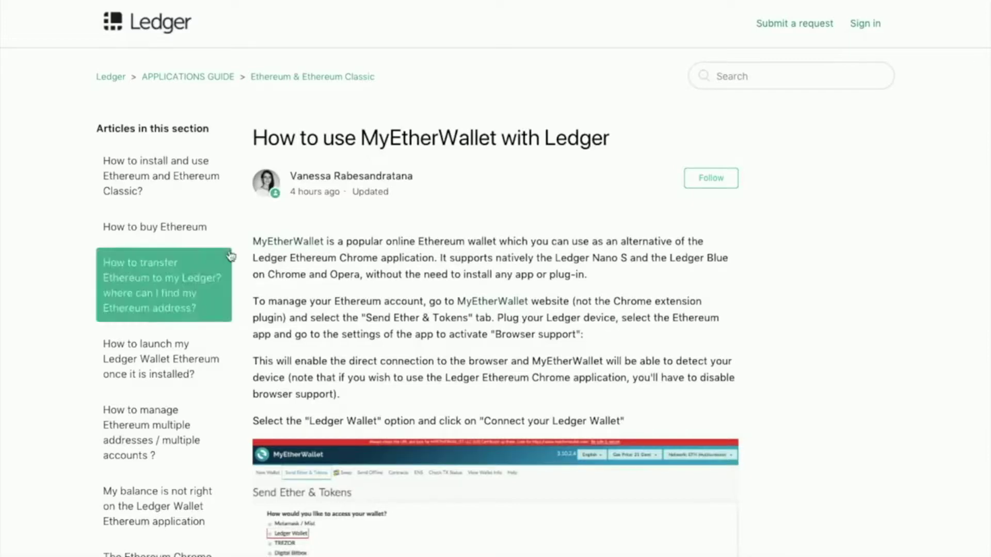
pyautogui.scroll(-5, 421, 304)
pyautogui.scroll(-13, 421, 305)
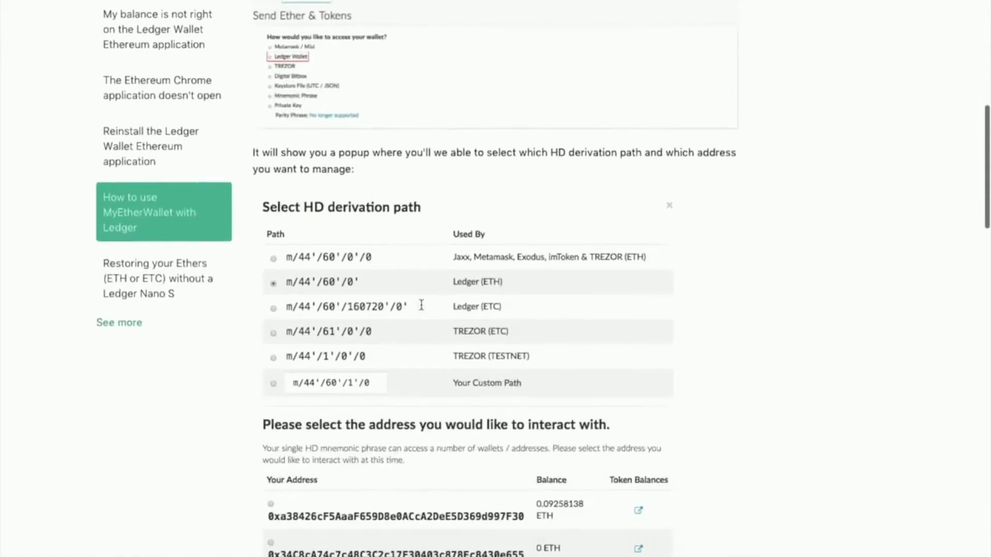
pyautogui.scroll(18, 420, 303)
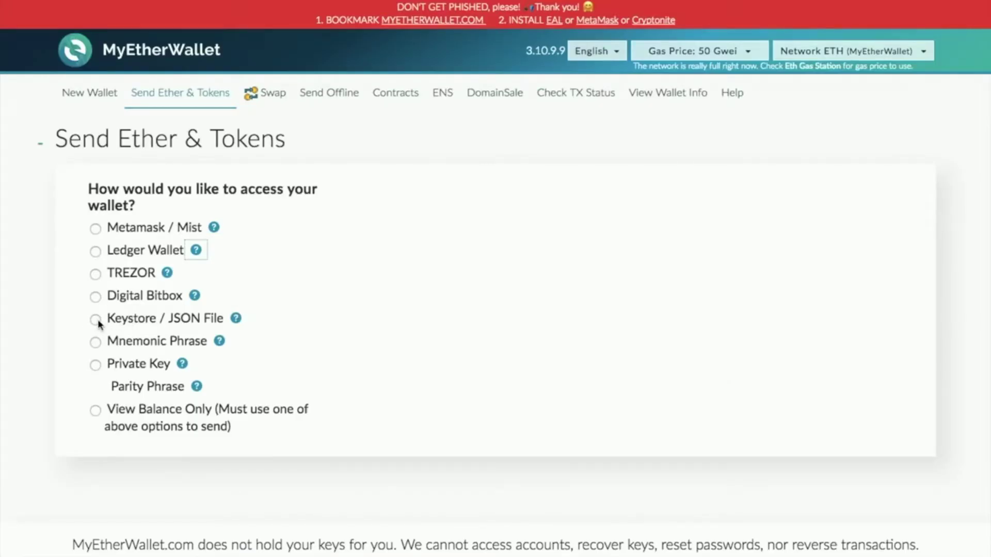
# - Access the wallet for sending with the Keystore / JSON File option, choosing the saved wallet file and unlocking it with the wallet password
pyautogui.click(96, 321)
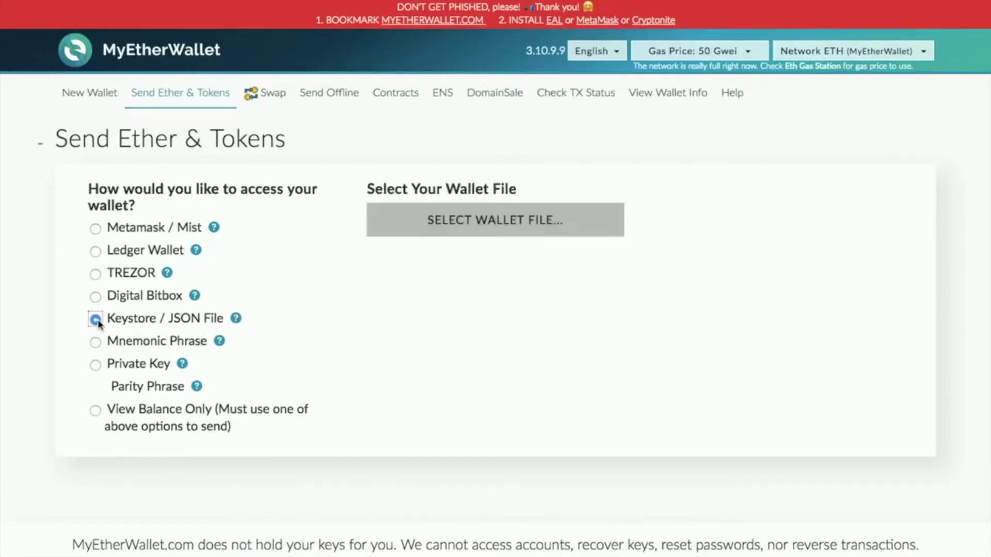
pyautogui.click(523, 226)
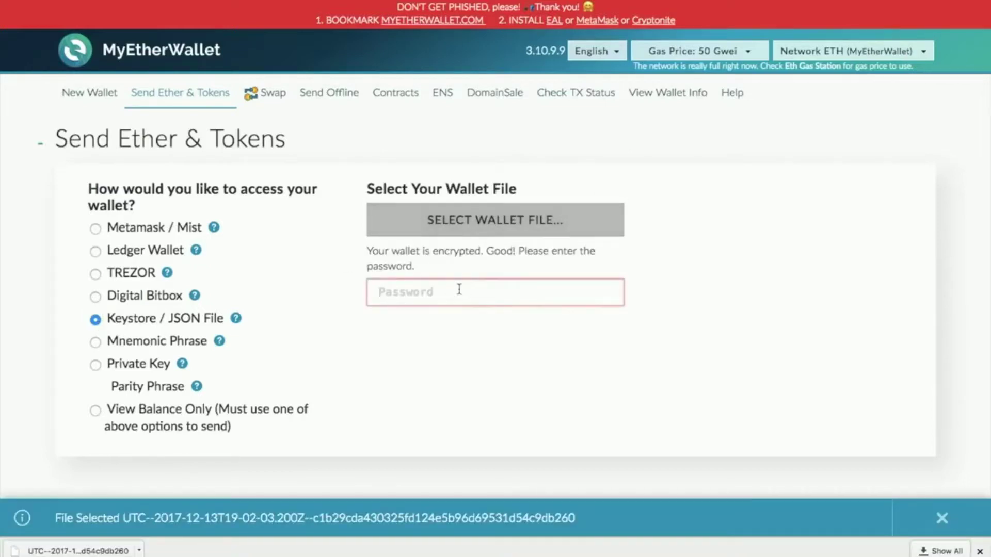
pyautogui.click(459, 289)
pyautogui.write('•••••••••••••••')
pyautogui.click(774, 227)
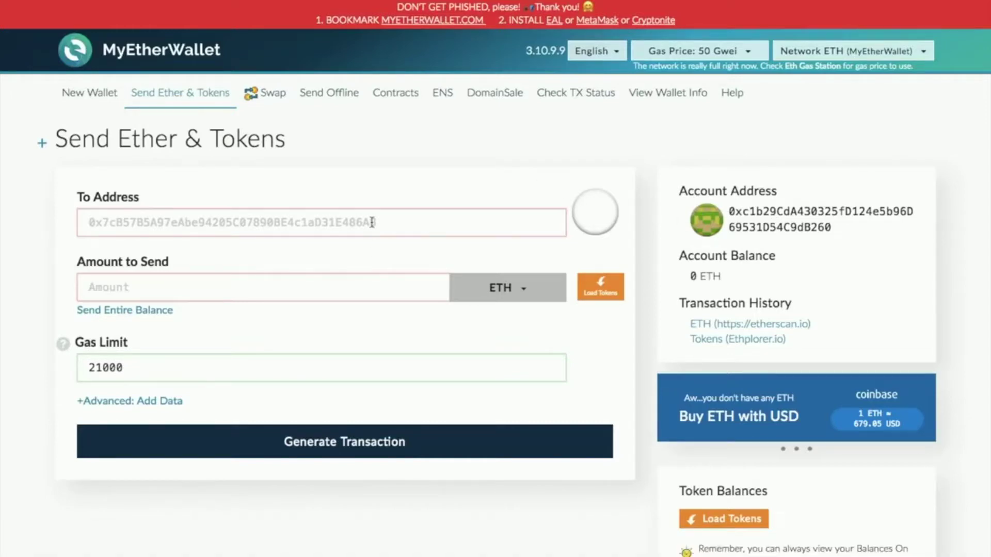
# - Check the amount, currency and gas limit fields of the transaction form and set the gas price to 50.5 Gwei
pyautogui.click(322, 287)
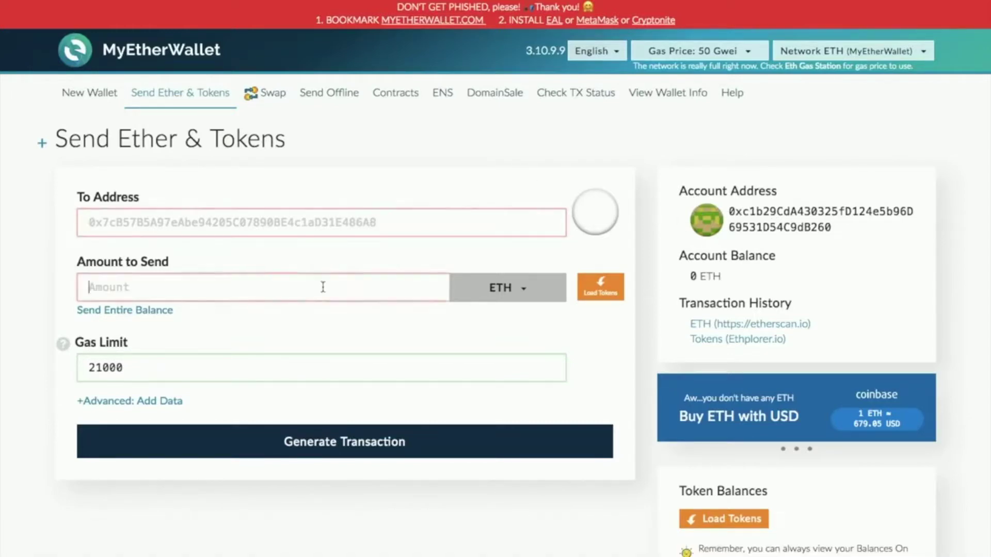
pyautogui.click(519, 292)
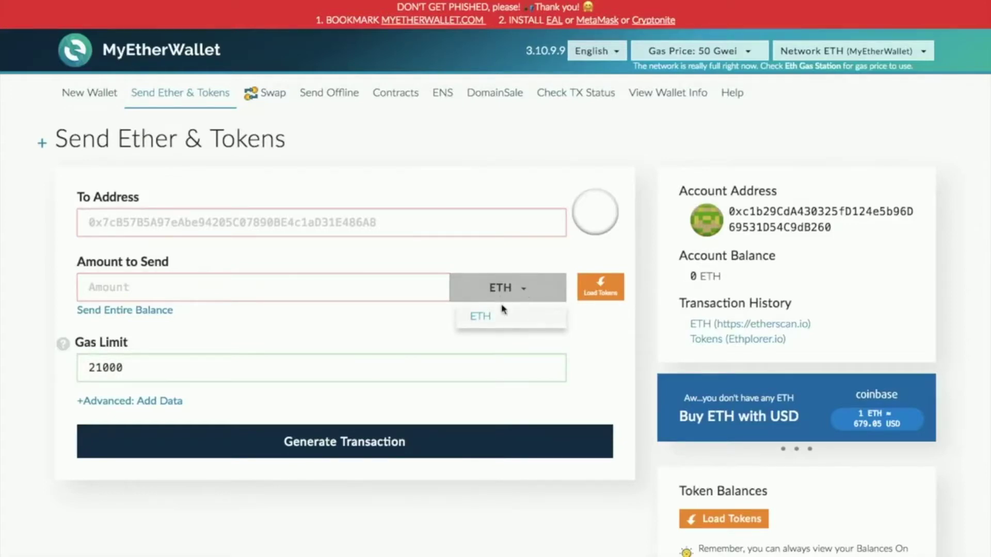
pyautogui.click(190, 366)
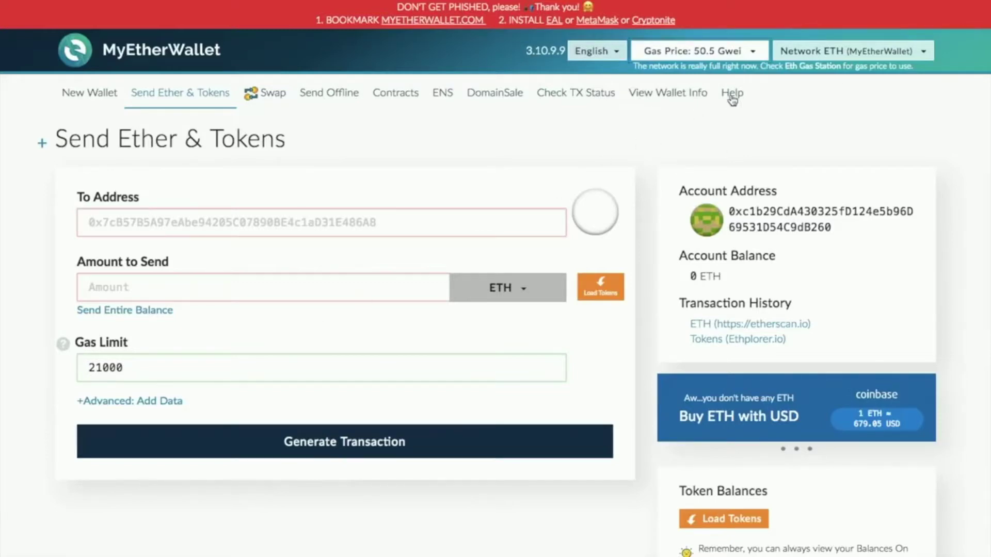
pyautogui.click(753, 59)
# - Load the wallet's token balances and look through the token list
pyautogui.scroll(-5, 635, 407)
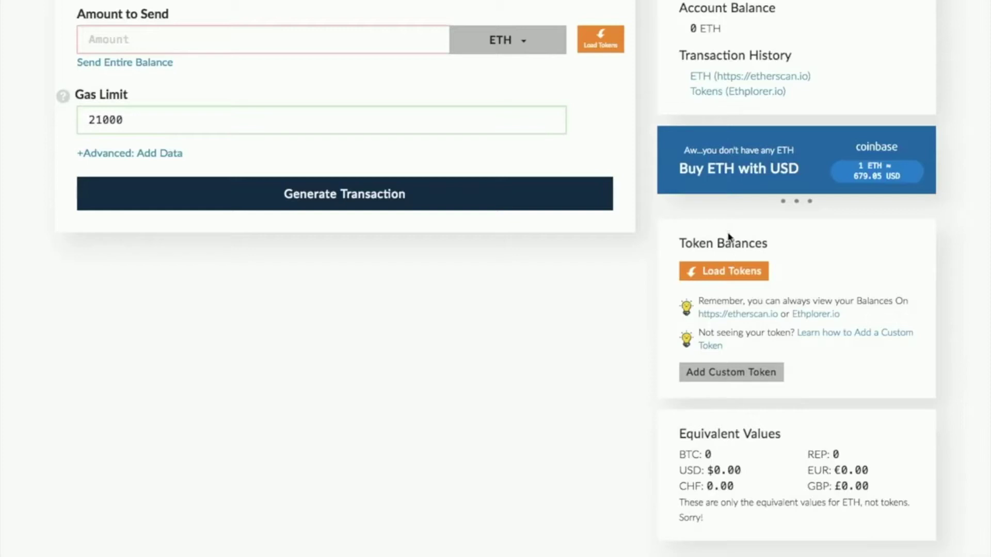
pyautogui.click(739, 277)
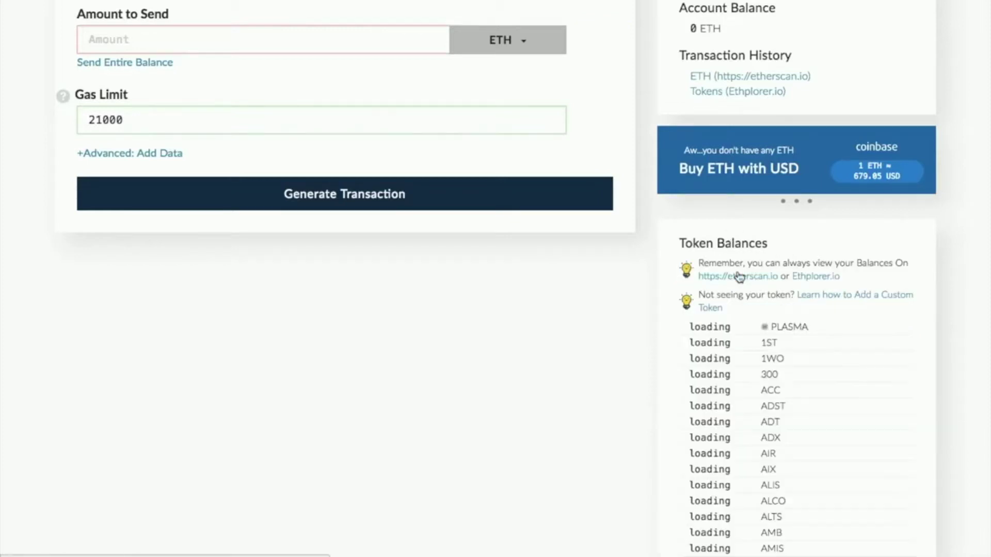
pyautogui.scroll(-1, 835, 295)
pyautogui.scroll(-6, 835, 295)
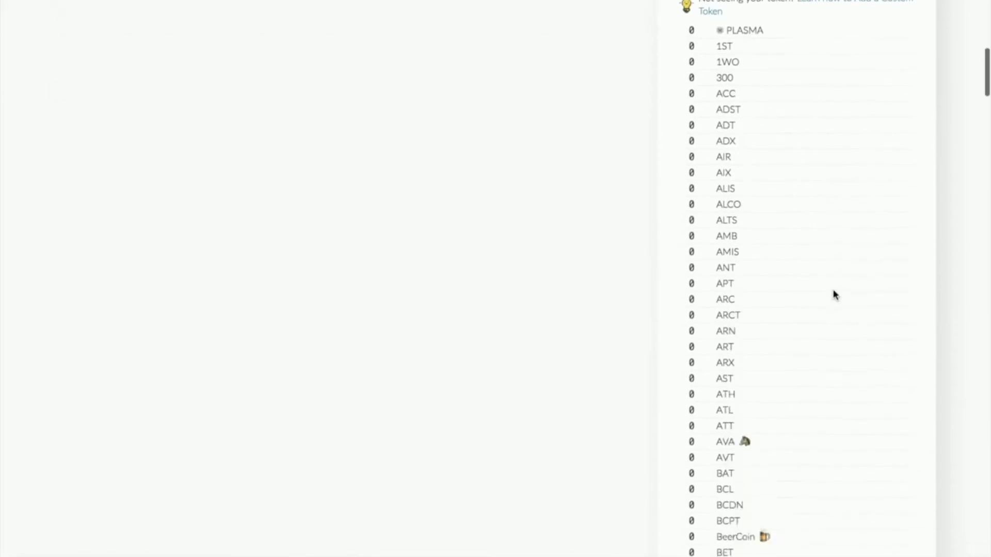
# - Examine the remaining entries of the token balances list and return to the wallet's account details
pyautogui.scroll(-18, 834, 296)
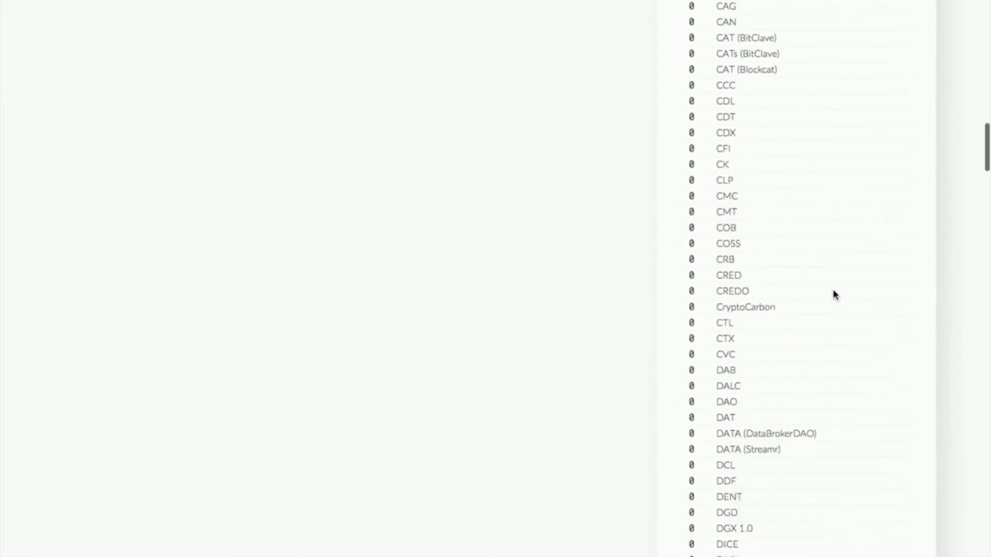
pyautogui.scroll(-20, 834, 295)
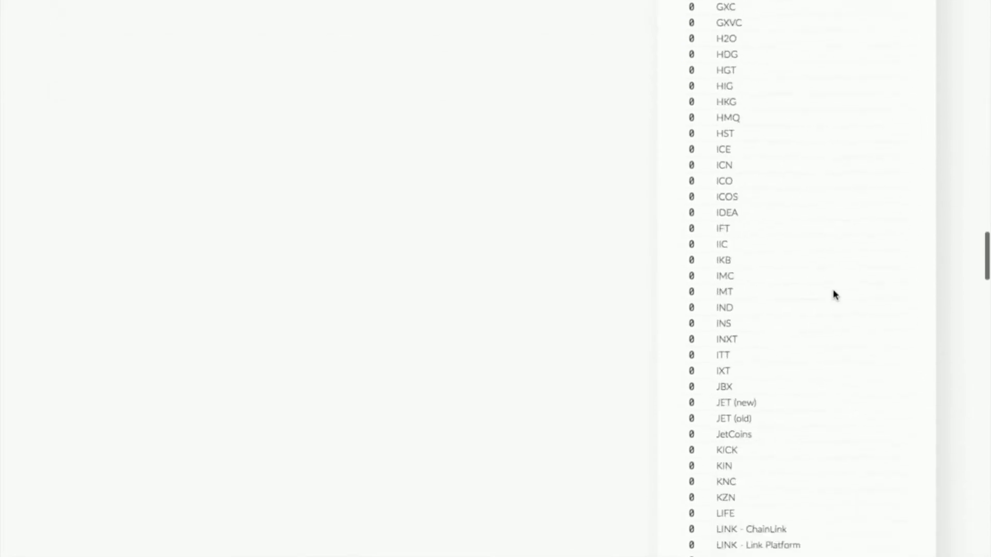
pyautogui.scroll(-14, 834, 295)
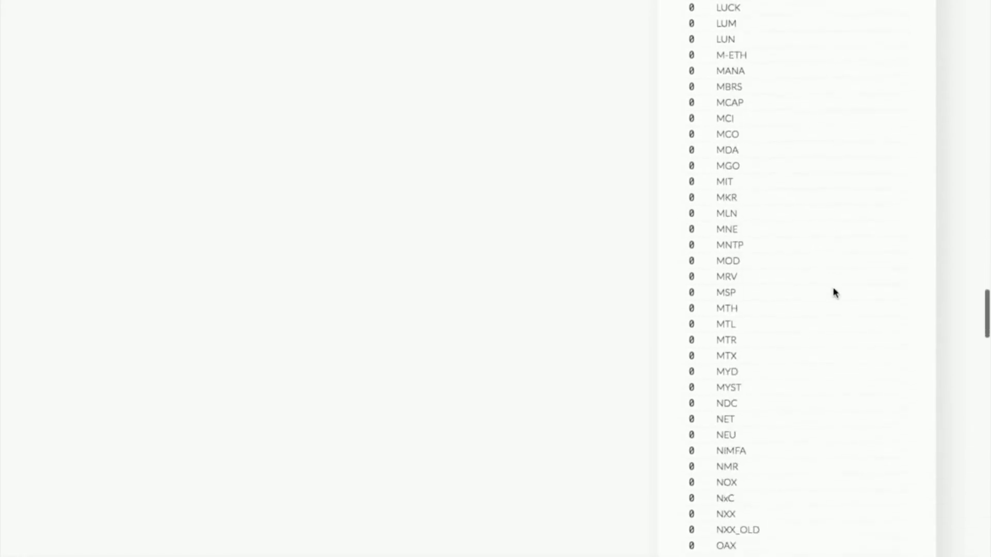
pyautogui.scroll(-20, 835, 293)
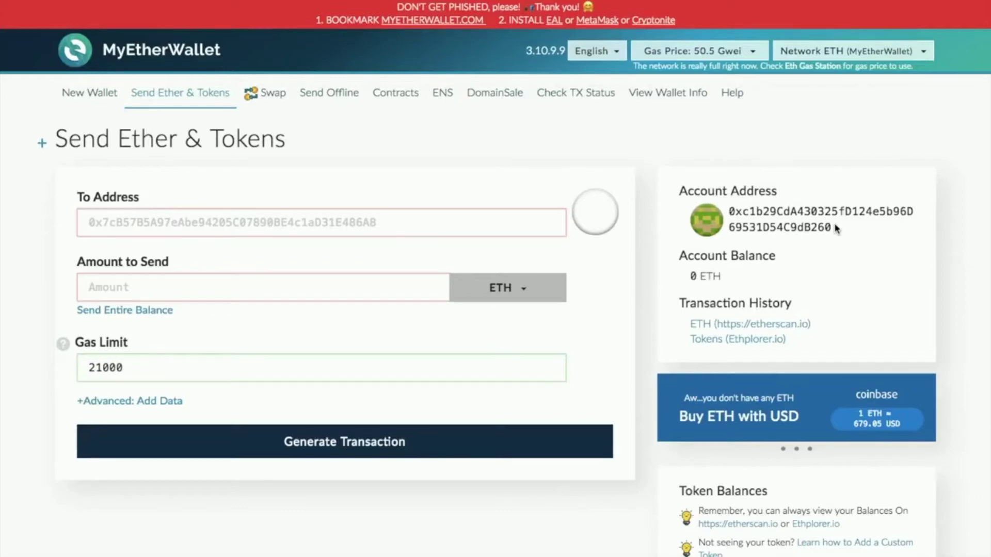
pyautogui.scroll(-7, 835, 225)
pyautogui.scroll(-1, 835, 225)
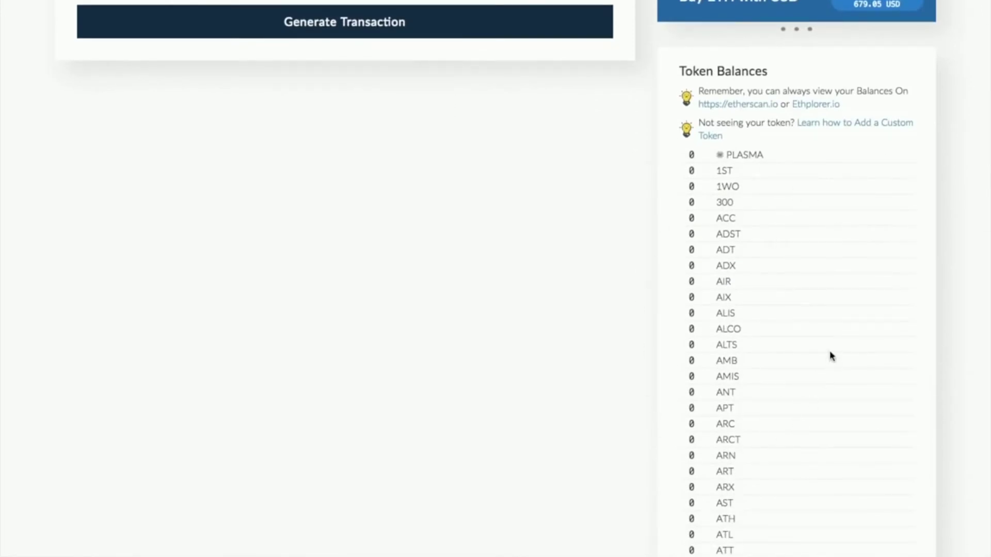
pyautogui.scroll(8, 829, 354)
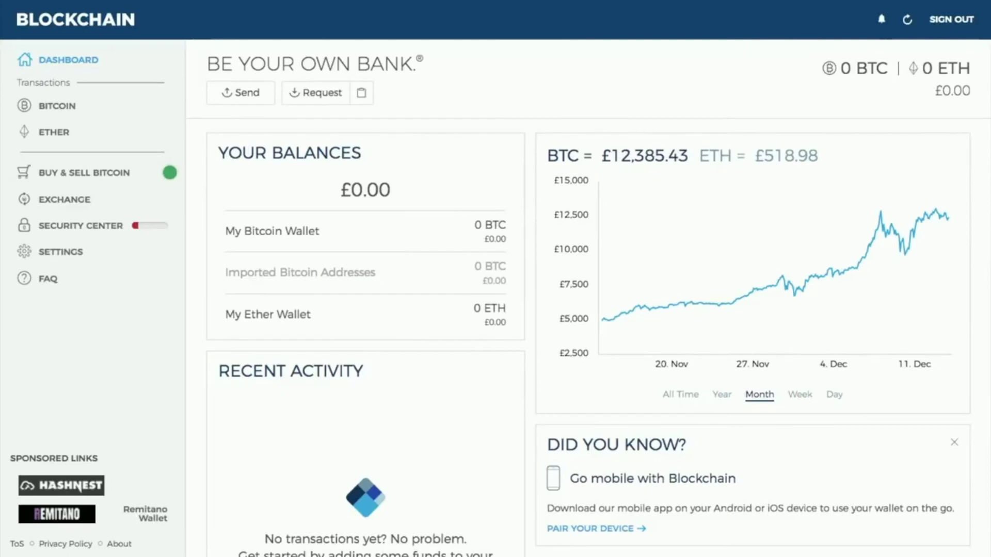
# - Switch to the Blockchain wallet and export the private key of its Ether wallet, continuing past the security warning to reveal it
pyautogui.click(169, 172)
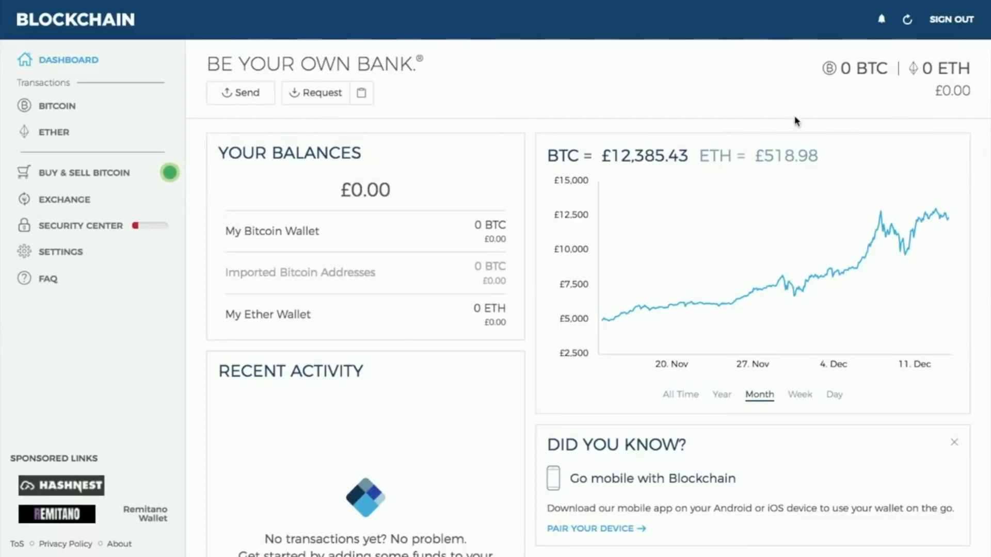
pyautogui.click(50, 135)
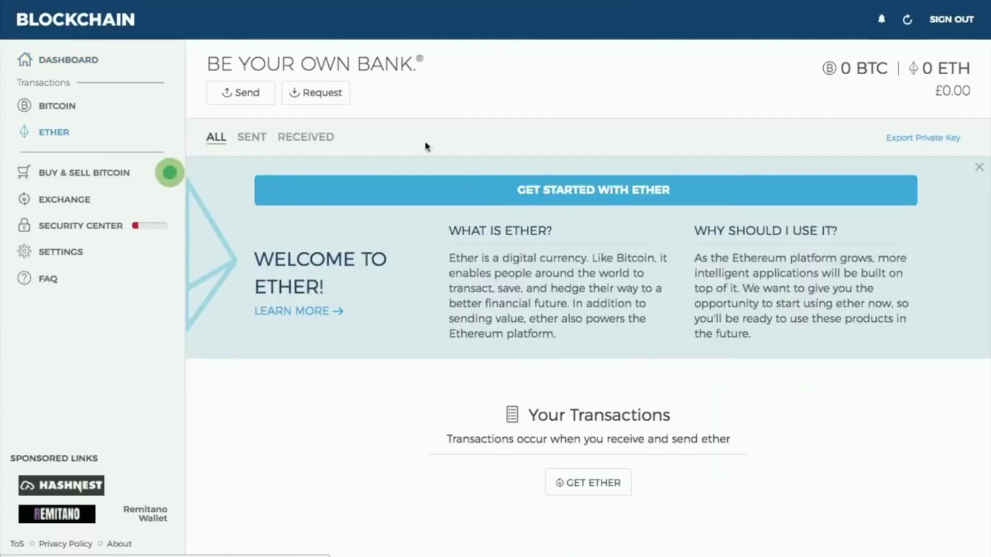
pyautogui.click(918, 140)
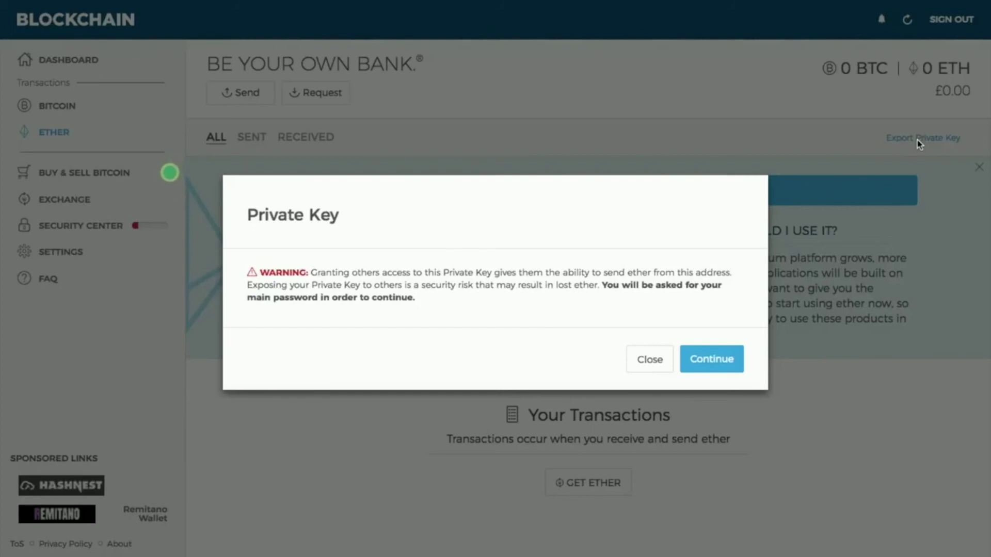
pyautogui.click(712, 360)
pyautogui.click(717, 431)
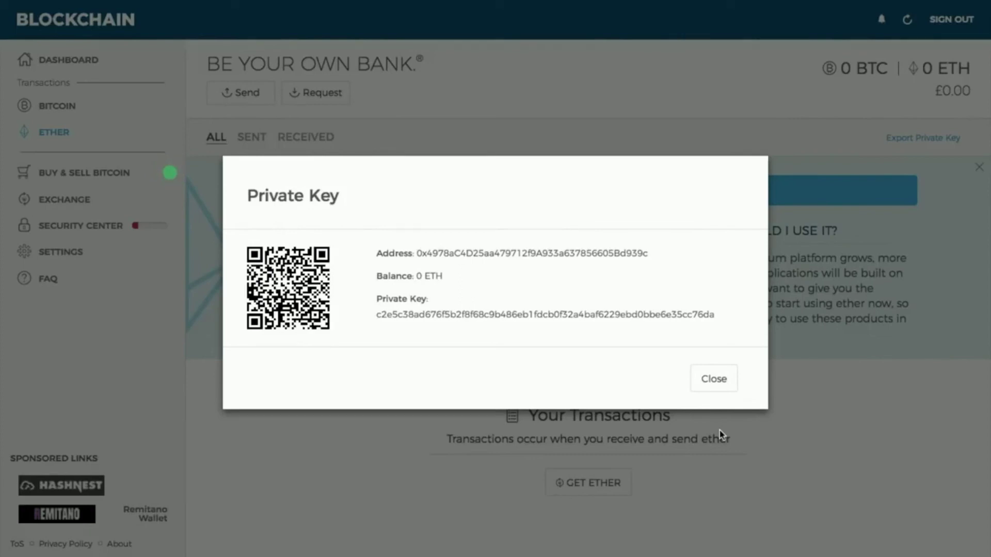
# - Copy the Ether wallet's full private key and close the Private Key window
pyautogui.doubleClick(595, 313)
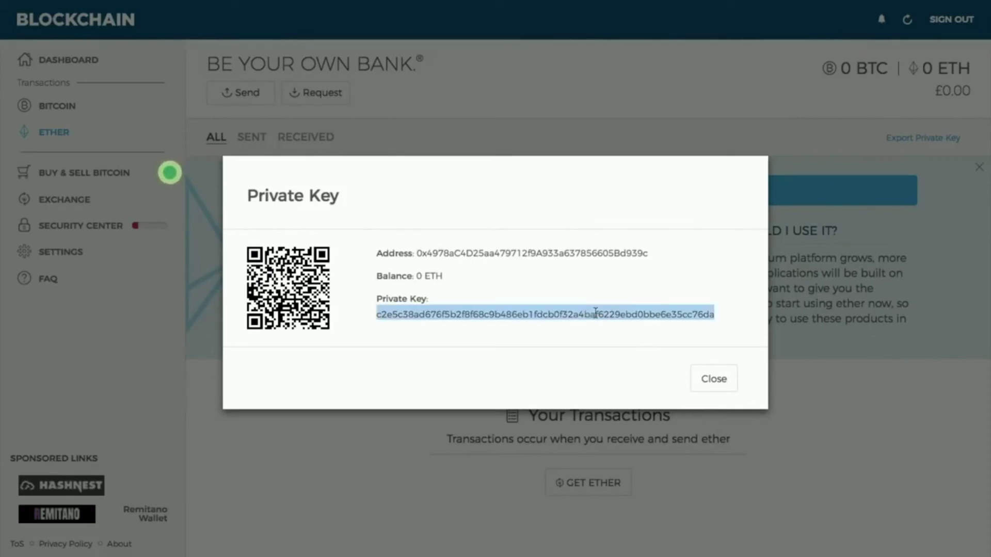
pyautogui.rightClick(595, 314)
pyautogui.click(617, 341)
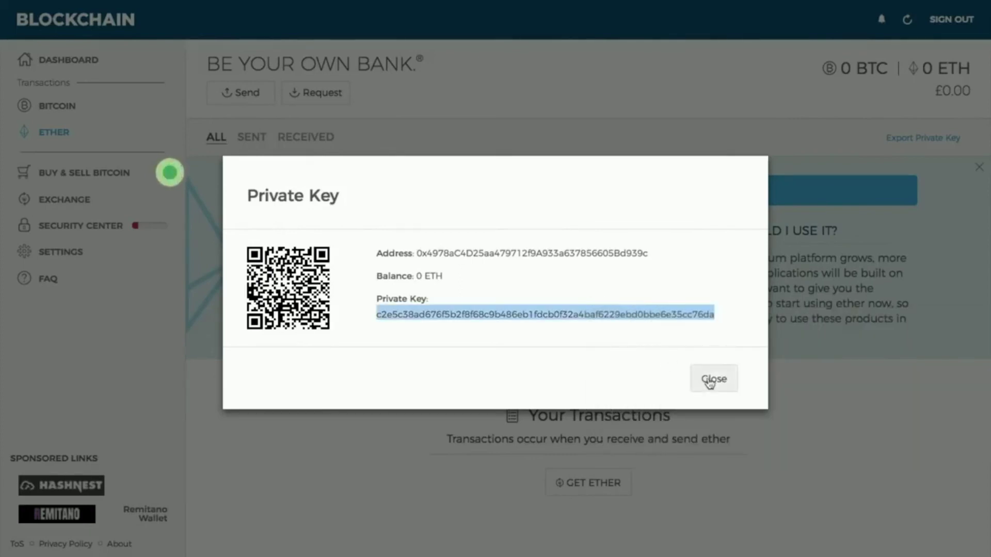
pyautogui.click(712, 382)
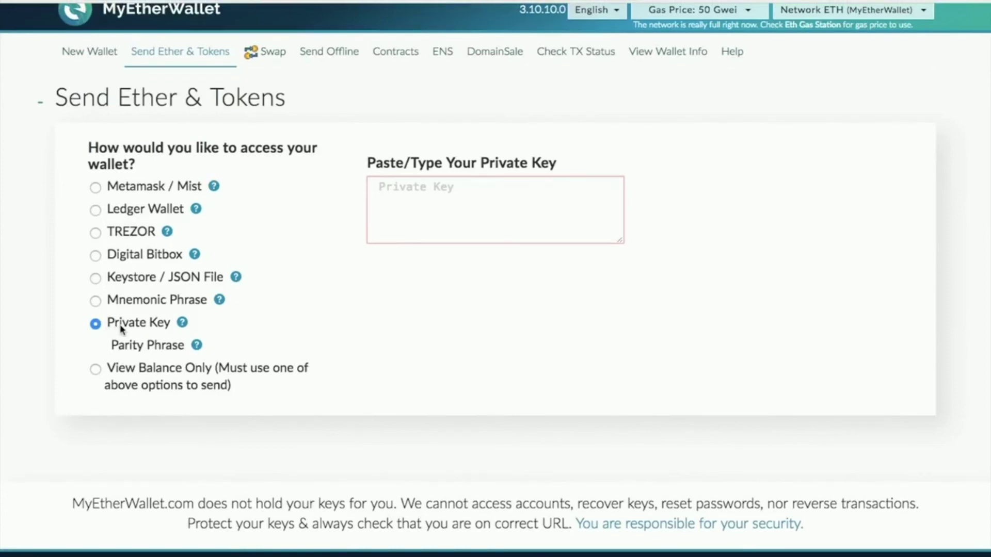
# - In MyEtherWallet, paste the copied private key into the Private Key access field and unlock the wallet for sending Ether and tokens
pyautogui.click(396, 198)
pyautogui.rightClick(397, 198)
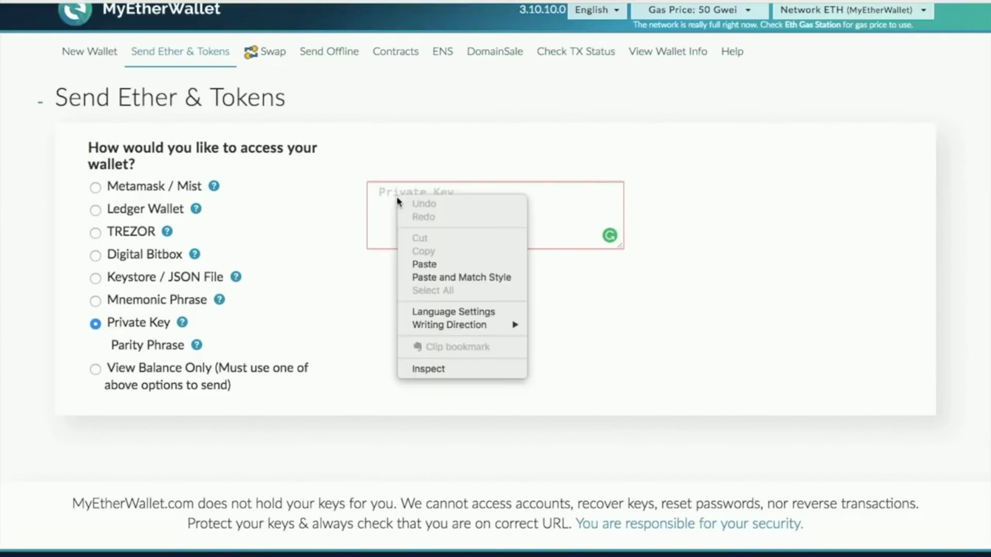
pyautogui.click(413, 264)
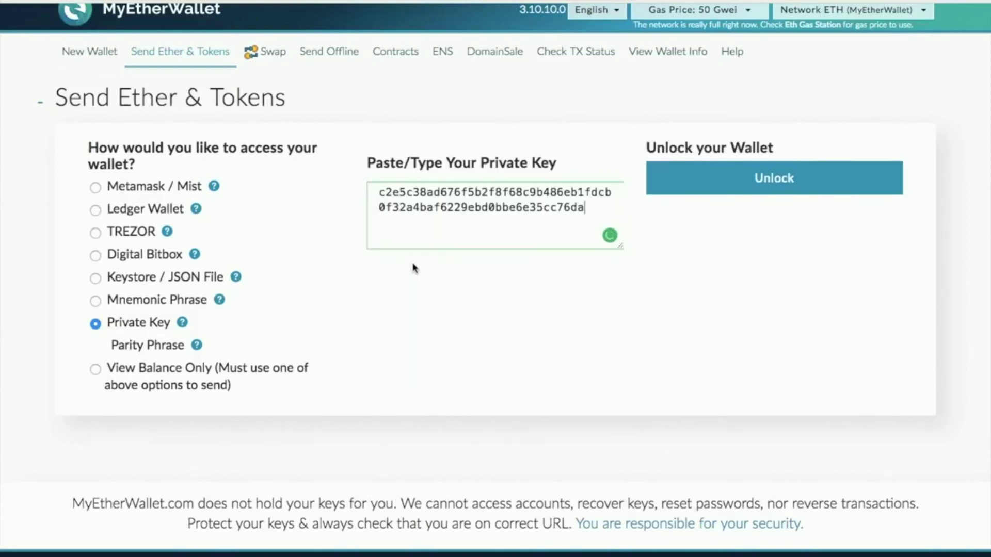
pyautogui.click(744, 194)
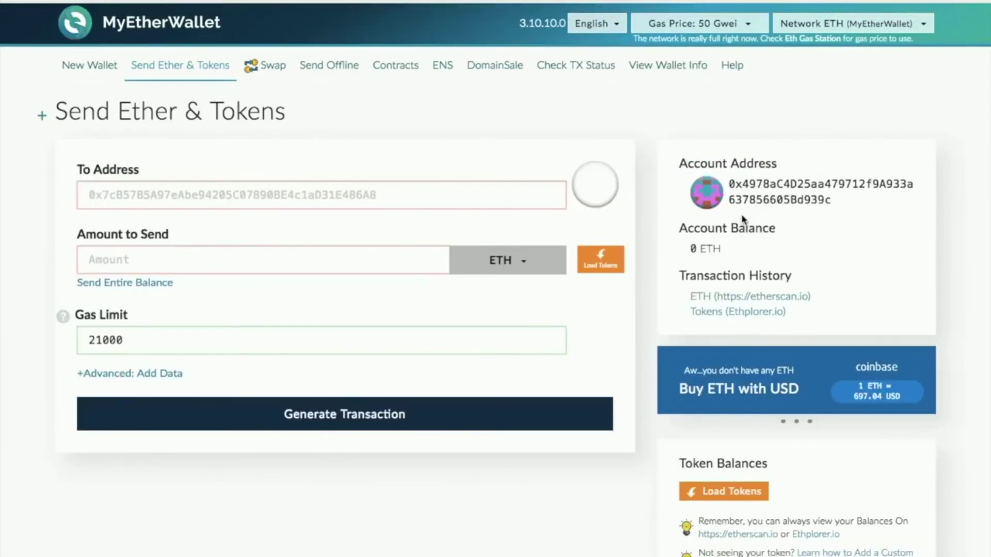